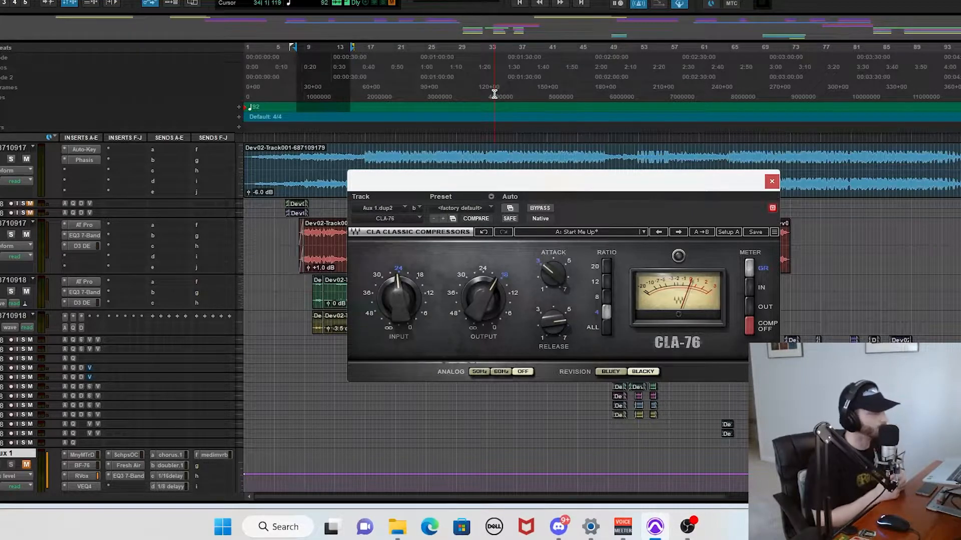
{"action": "left_click_drag", "start_coordinate": [508, 187], "coordinate": [523, 206]}
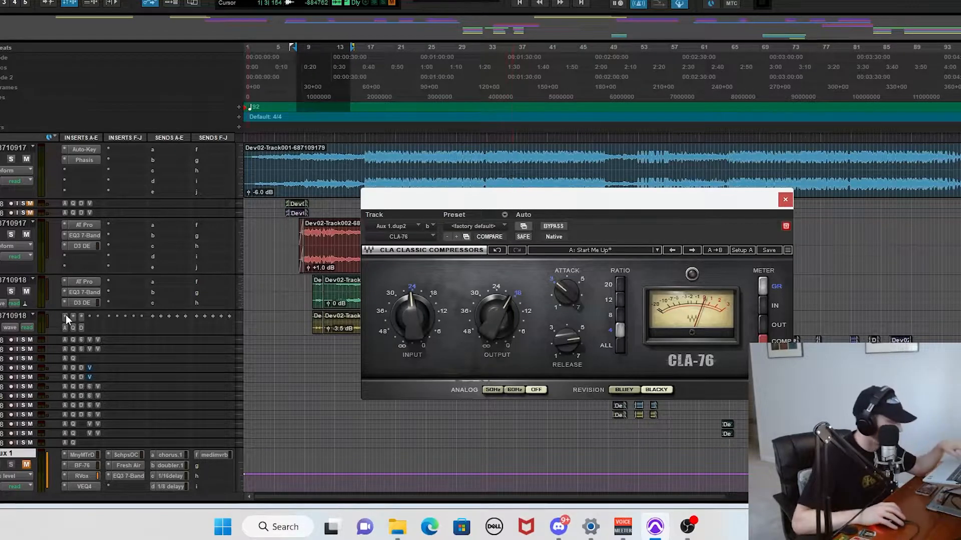
{"action": "scroll", "coordinate": [79, 353], "scroll_direction": "down", "scroll_amount": 5}
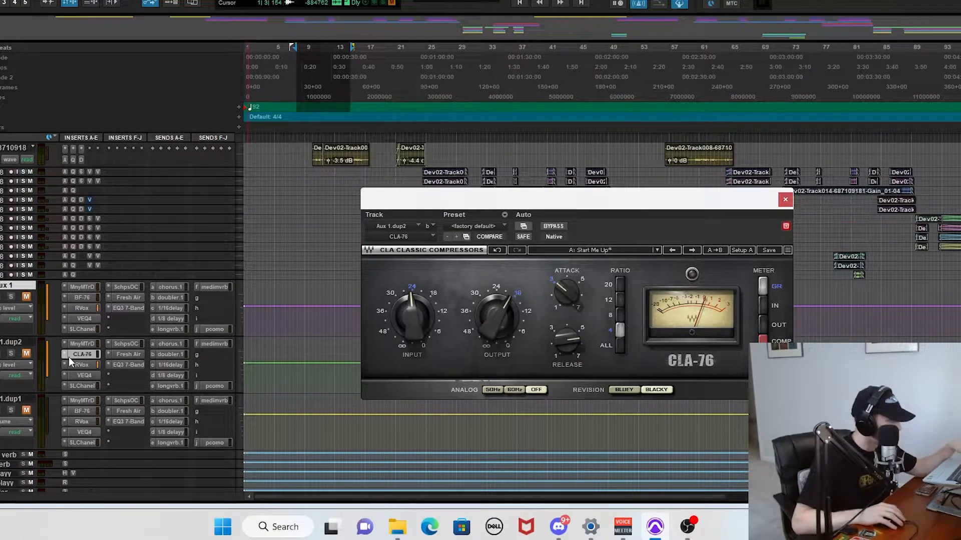
{"action": "scroll", "coordinate": [88, 353], "scroll_direction": "up", "scroll_amount": 4}
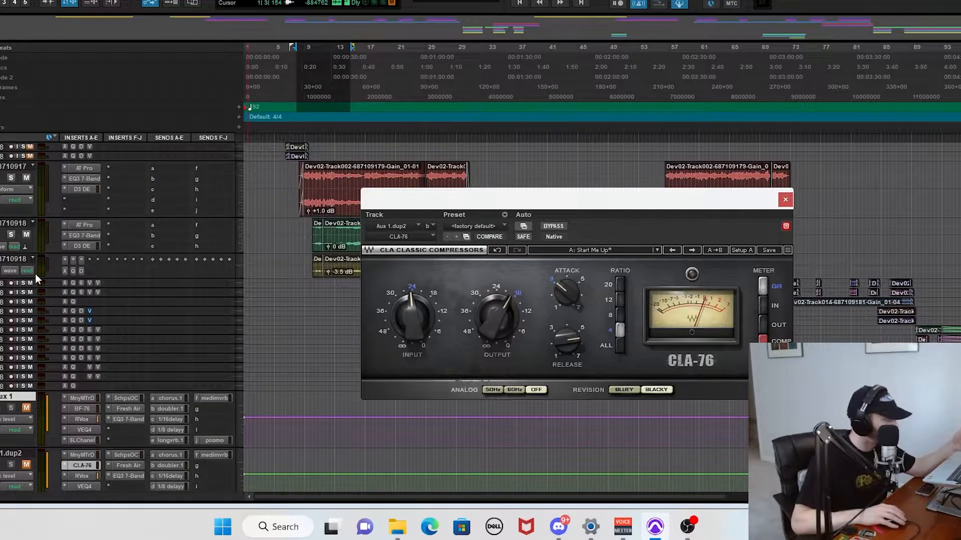
{"action": "scroll", "coordinate": [52, 307], "scroll_direction": "down", "scroll_amount": 5}
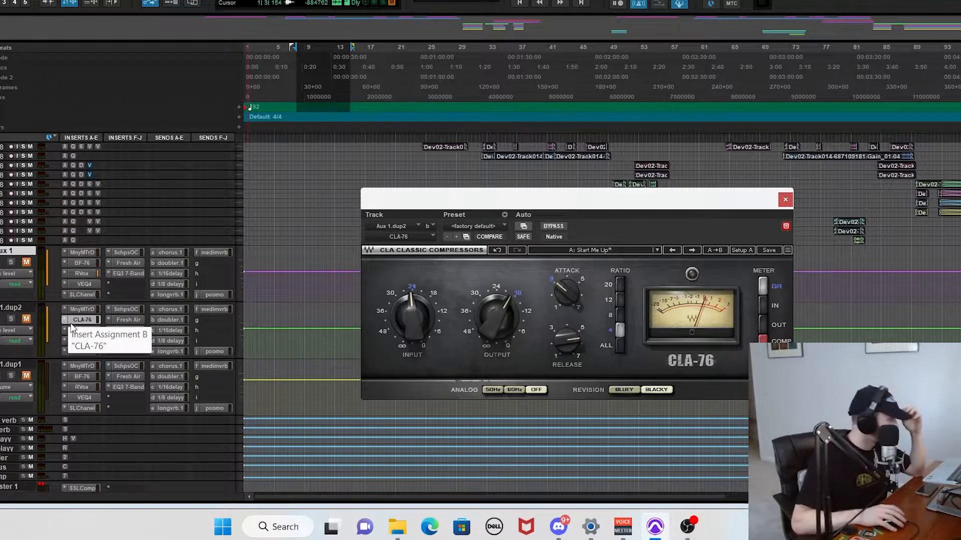
{"action": "scroll", "coordinate": [78, 321], "scroll_direction": "down", "scroll_amount": 1}
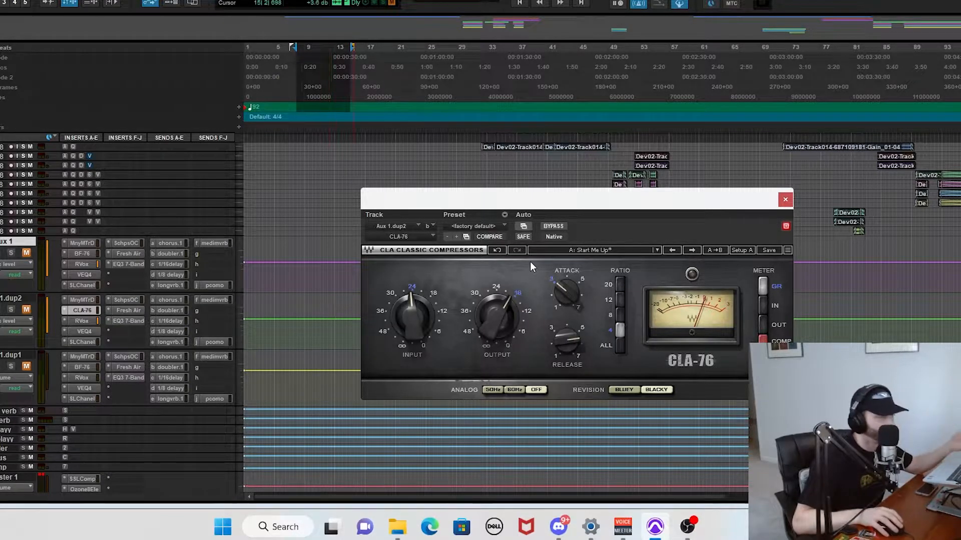
Open the BF-76 limiter inserted on the Aux 1 track.
{"action": "scroll", "coordinate": [350, 300], "scroll_direction": "up", "scroll_amount": 2}
{"action": "left_click_drag", "start_coordinate": [391, 197], "coordinate": [333, 83]}
{"action": "left_click", "coordinate": [87, 272]}
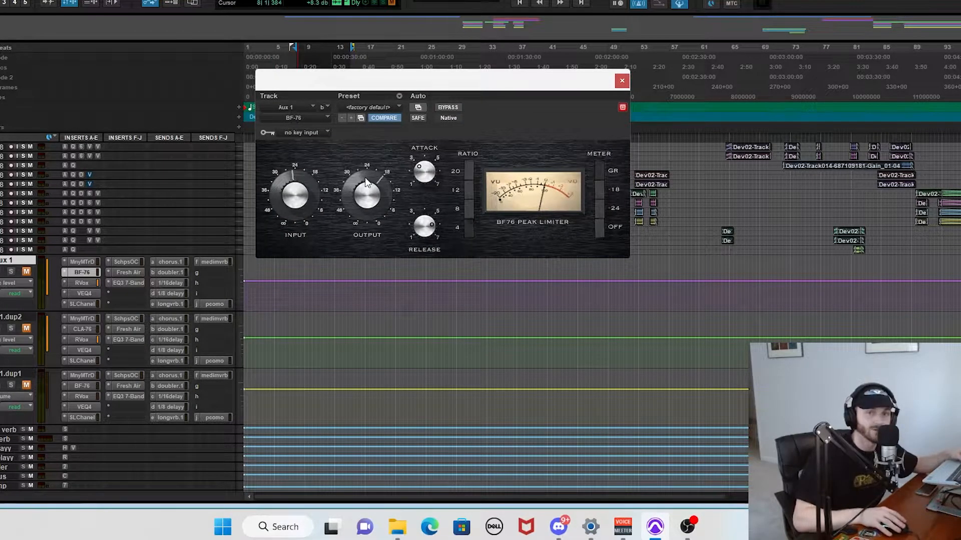
{"action": "left_click_drag", "start_coordinate": [331, 86], "coordinate": [341, 143]}
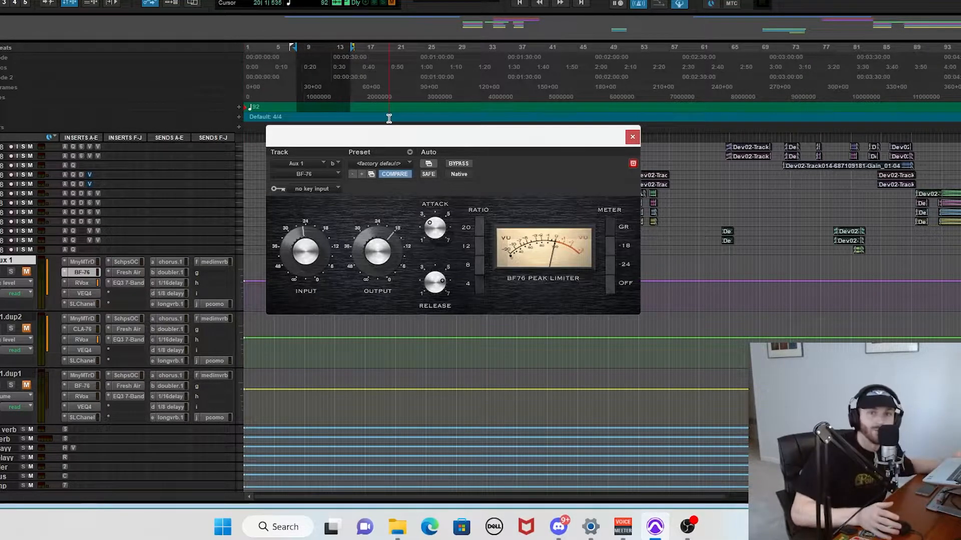
{"action": "left_click_drag", "start_coordinate": [488, 144], "coordinate": [480, 178]}
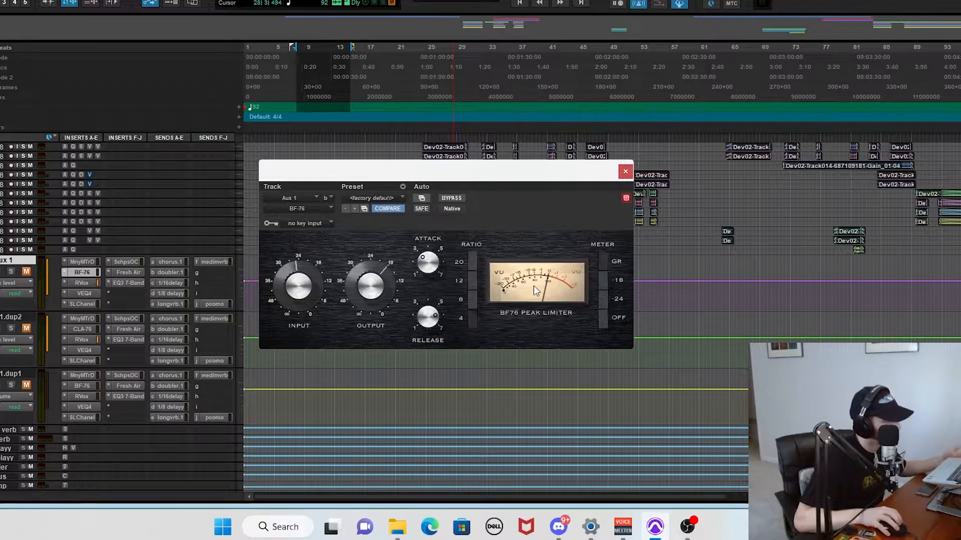
{"action": "scroll", "coordinate": [534, 287], "scroll_direction": "up", "scroll_amount": 5}
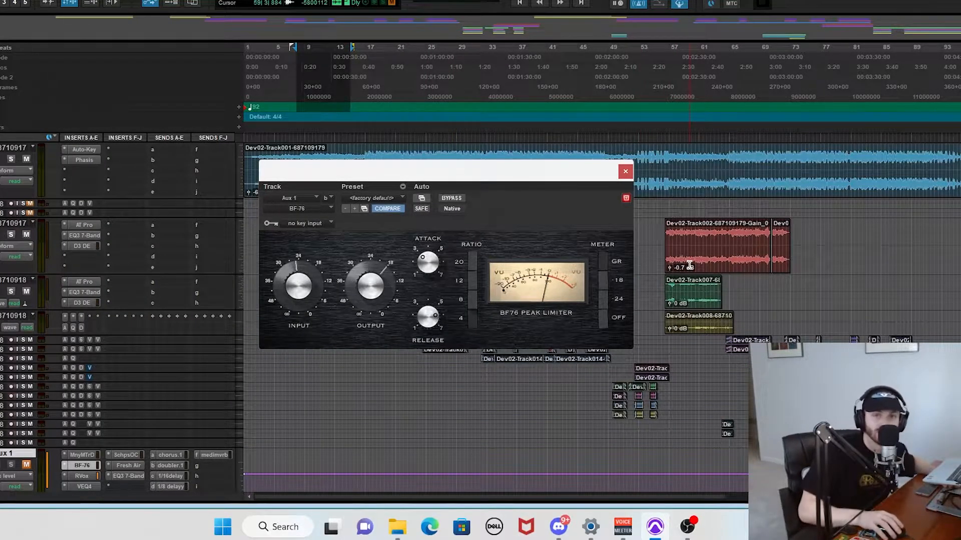
{"action": "left_click_drag", "start_coordinate": [488, 168], "coordinate": [855, 58]}
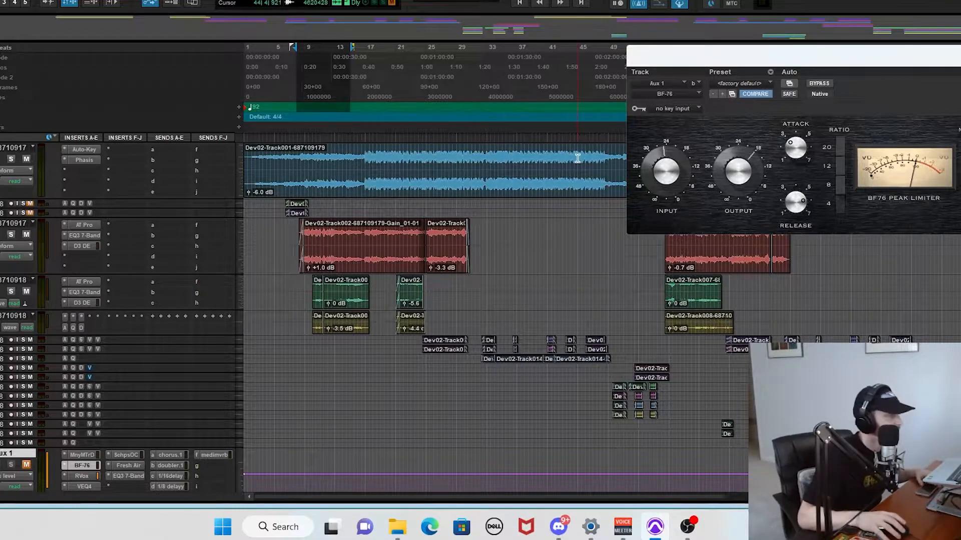
{"action": "left_click_drag", "start_coordinate": [694, 68], "coordinate": [649, 80]}
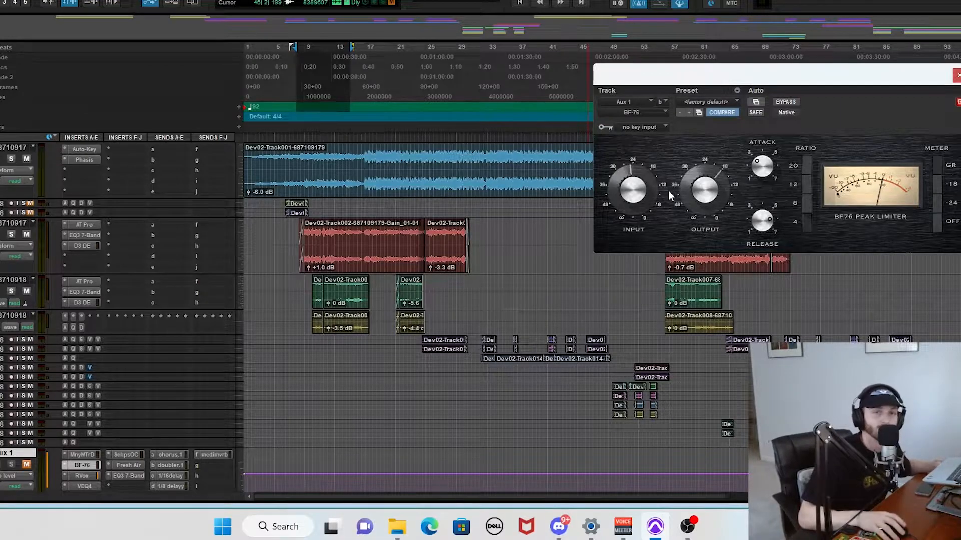
{"action": "left_click_drag", "start_coordinate": [645, 82], "coordinate": [488, 134]}
Open the CLA-76 compressor inserted on the Aux 1.dup2 track.
{"action": "scroll", "coordinate": [101, 354], "scroll_direction": "down", "scroll_amount": 3}
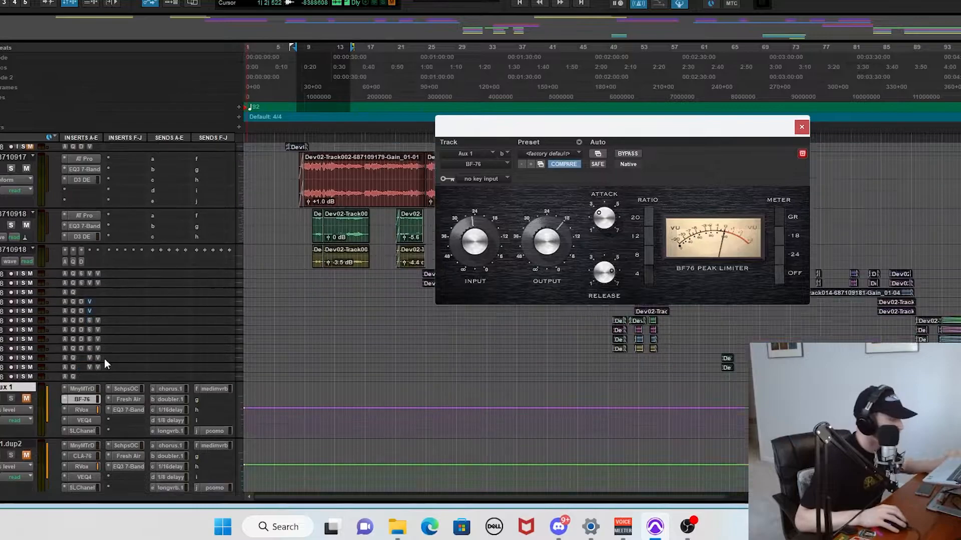
{"action": "scroll", "coordinate": [101, 354], "scroll_direction": "down", "scroll_amount": 3}
{"action": "left_click", "coordinate": [80, 389]}
{"action": "left_click_drag", "start_coordinate": [515, 131], "coordinate": [381, 194]}
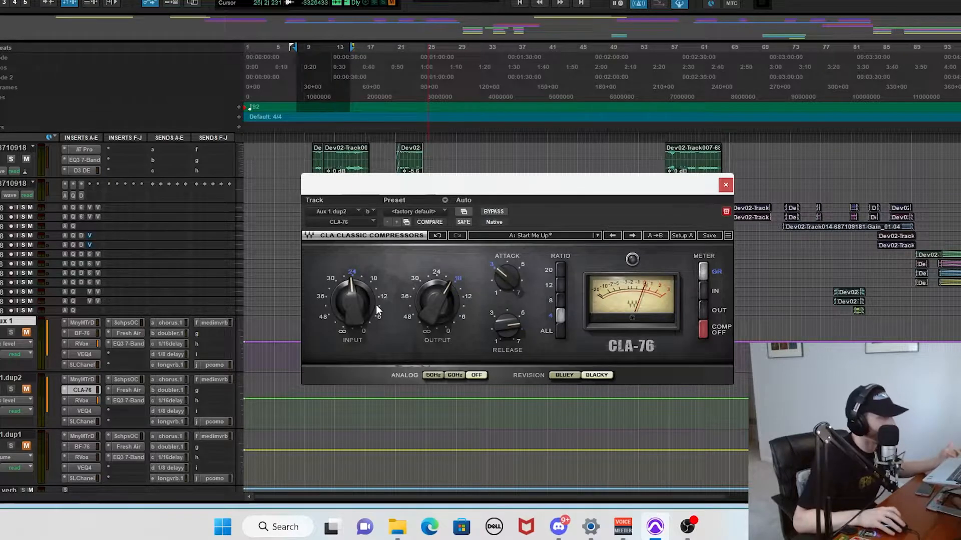
Lower the CLA-76 input to between the 30 and 24 marks, with the attack at 3.17.
{"action": "mouse_move", "coordinate": [364, 309]}
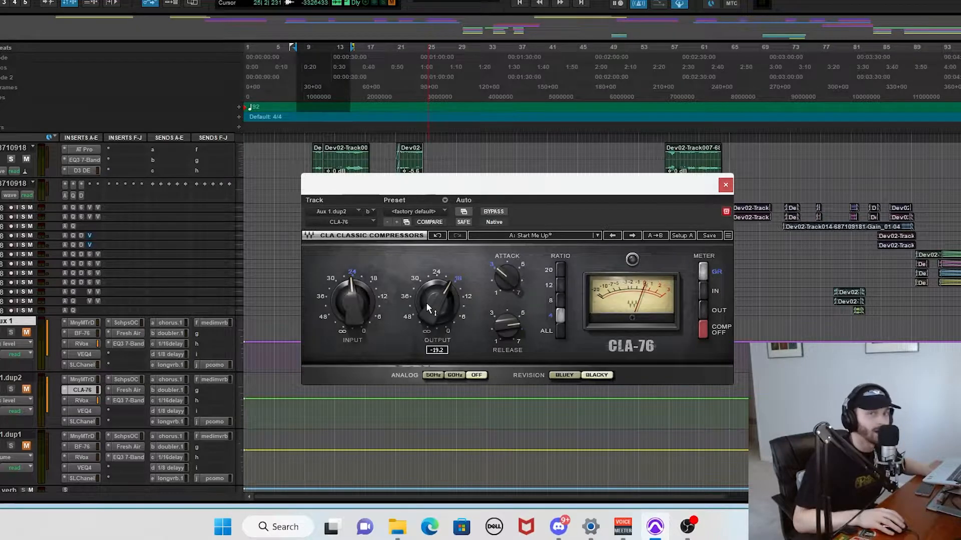
{"action": "mouse_move", "coordinate": [431, 315]}
{"action": "mouse_move", "coordinate": [366, 309]}
{"action": "left_mouse_down"}
{"action": "mouse_move", "coordinate": [366, 332]}
{"action": "mouse_move", "coordinate": [367, 301]}
{"action": "mouse_move", "coordinate": [366, 321]}
{"action": "left_mouse_up"}
{"action": "left_click_drag", "start_coordinate": [506, 281], "coordinate": [506, 278]}
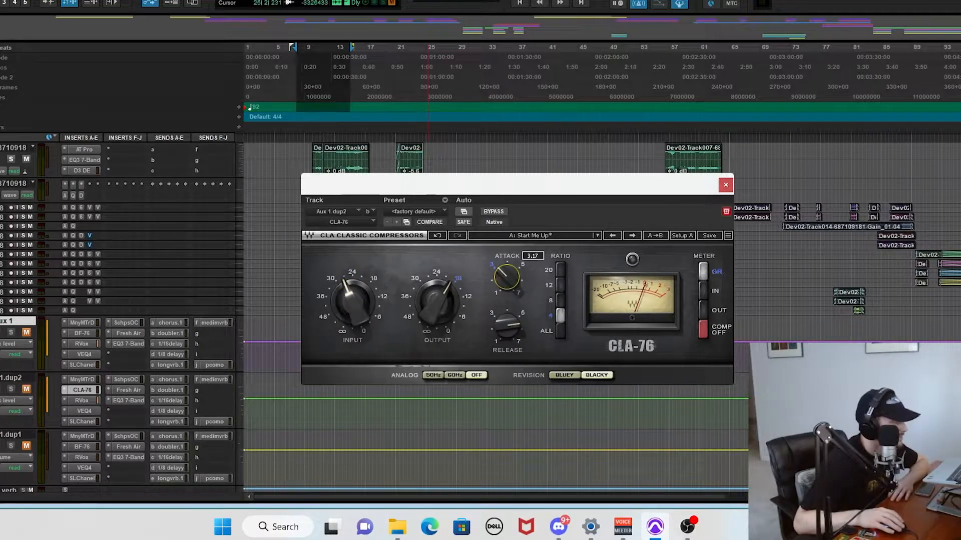
{"action": "left_click", "coordinate": [508, 331]}
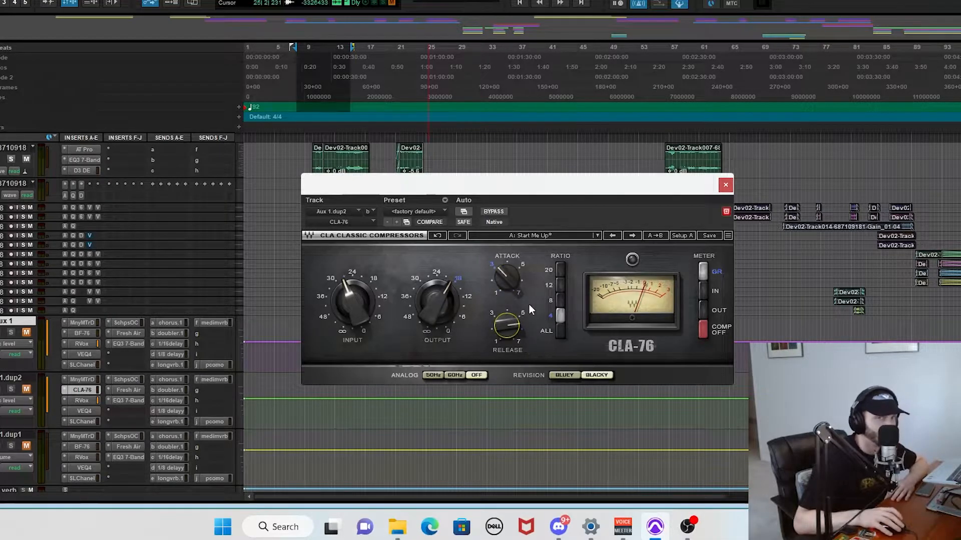
Step the CLA-76 ratio through 20, 12, 8, 4 and ALL, and return it to 4.
{"action": "left_click", "coordinate": [560, 272]}
{"action": "left_click", "coordinate": [560, 285]}
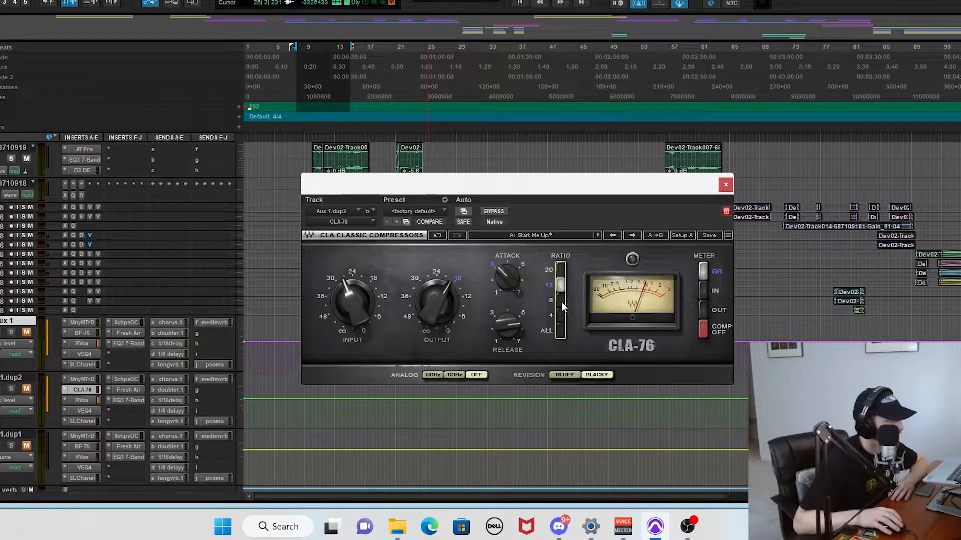
{"action": "left_click", "coordinate": [561, 302]}
{"action": "left_click", "coordinate": [562, 311]}
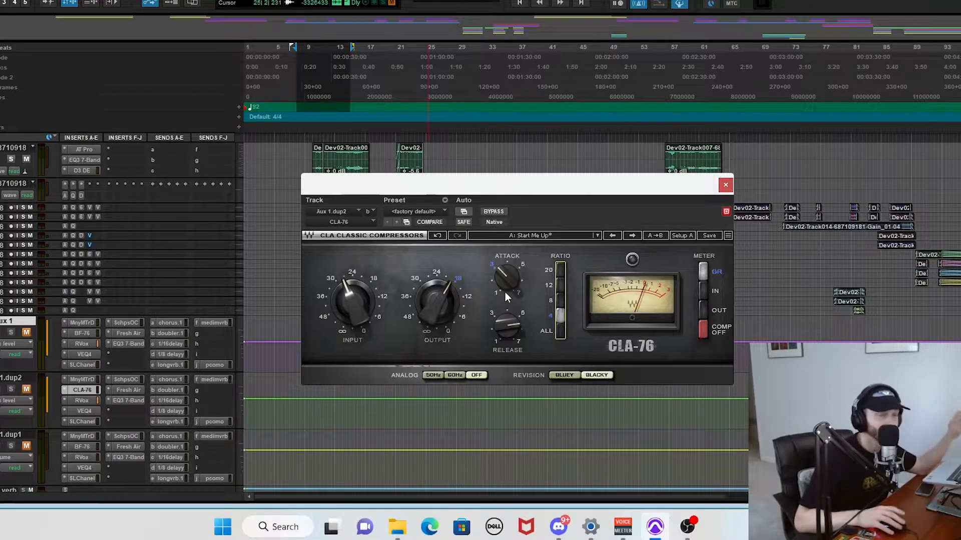
{"action": "left_click", "coordinate": [558, 270]}
{"action": "left_click", "coordinate": [560, 334]}
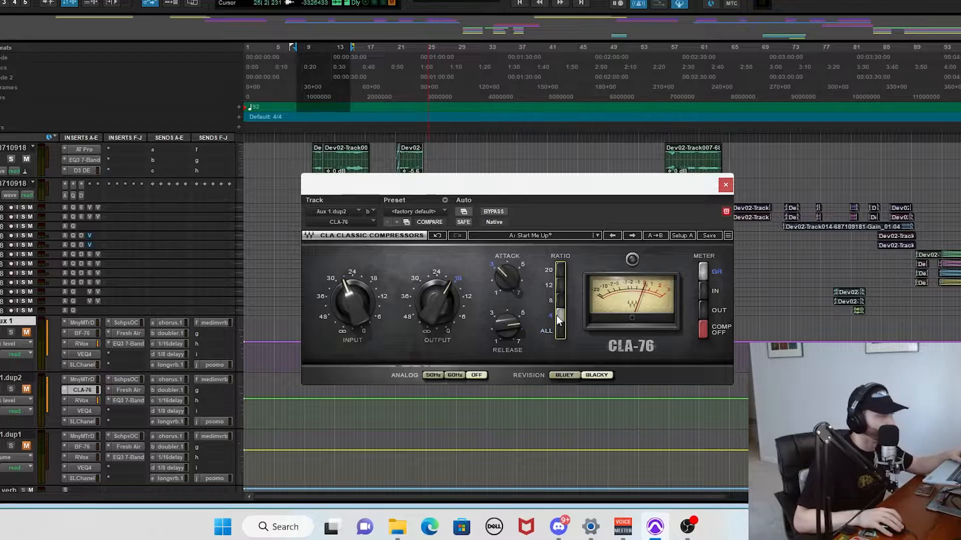
Compare the CLA-76's Bluey and Blacky revisions, keeping Blacky, and set the analog option to 60Hz.
{"action": "left_click", "coordinate": [569, 374]}
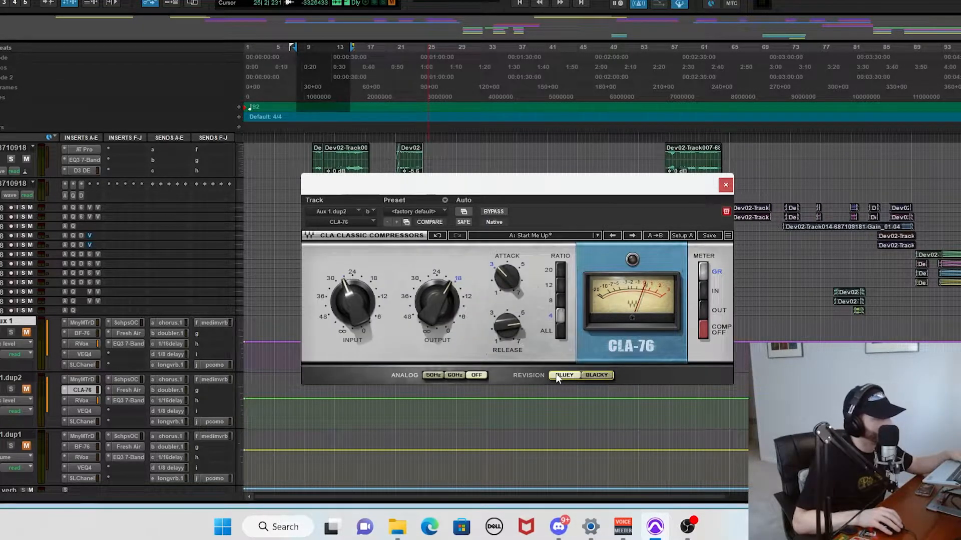
{"action": "left_click", "coordinate": [586, 374]}
{"action": "left_click", "coordinate": [562, 374]}
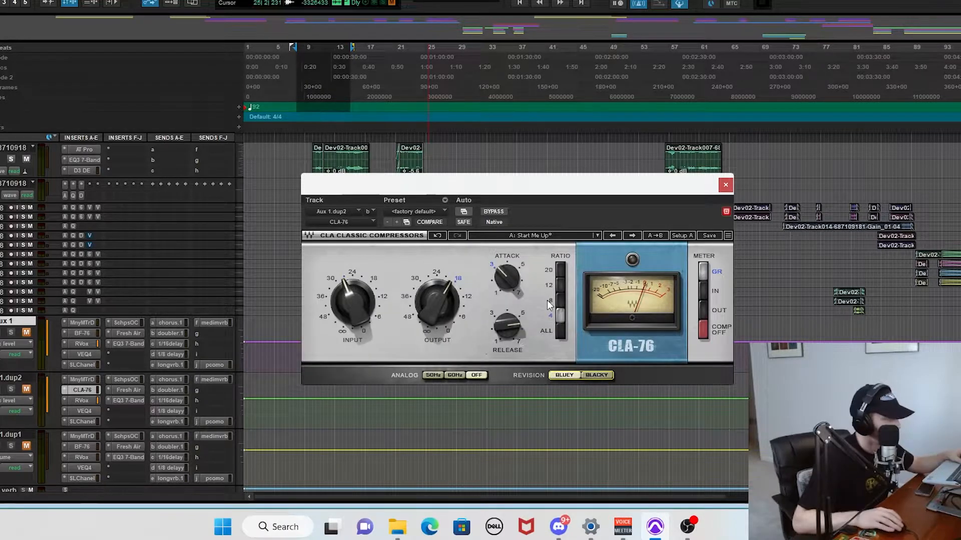
{"action": "left_click_drag", "start_coordinate": [461, 189], "coordinate": [484, 239]}
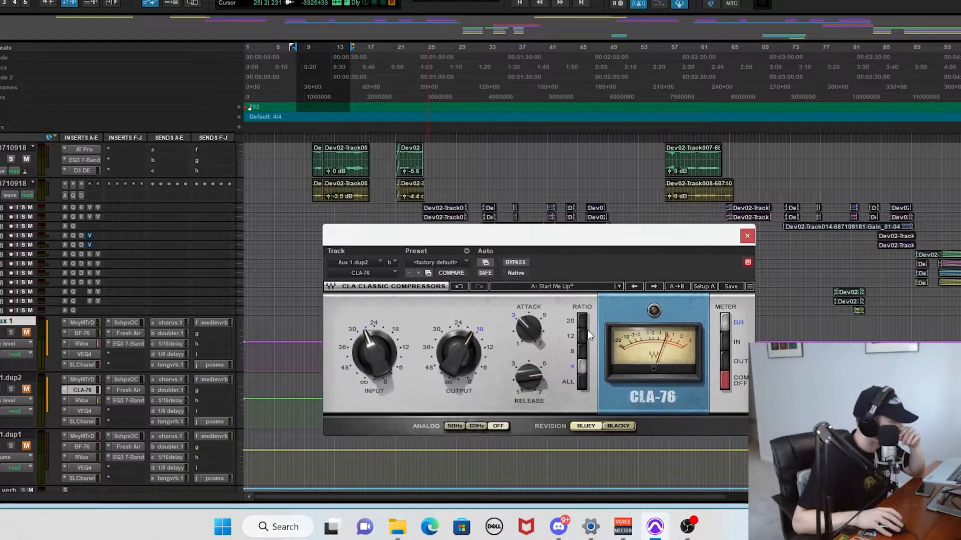
{"action": "left_click", "coordinate": [619, 426]}
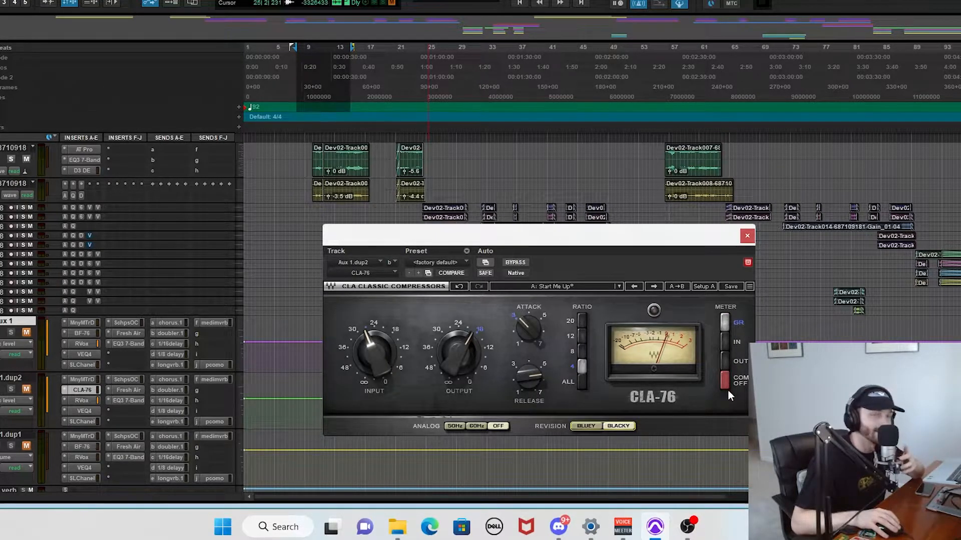
{"action": "left_click", "coordinate": [452, 428]}
{"action": "left_click", "coordinate": [471, 425]}
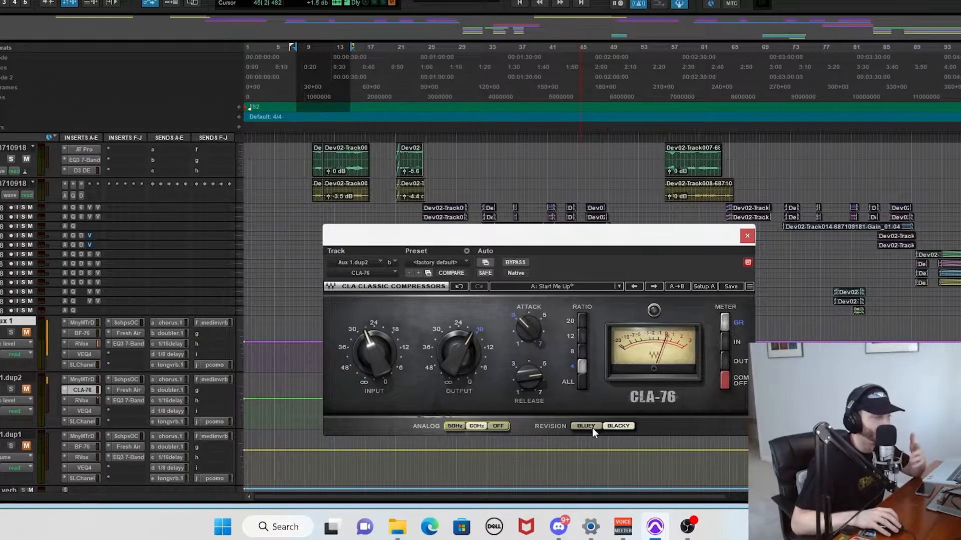
Compare the BF-76 on Aux 1 with the CLA-76 on Aux 1.dup2, ending on the BF-76.
{"action": "left_click", "coordinate": [80, 334]}
{"action": "left_click_drag", "start_coordinate": [374, 232], "coordinate": [304, 86]}
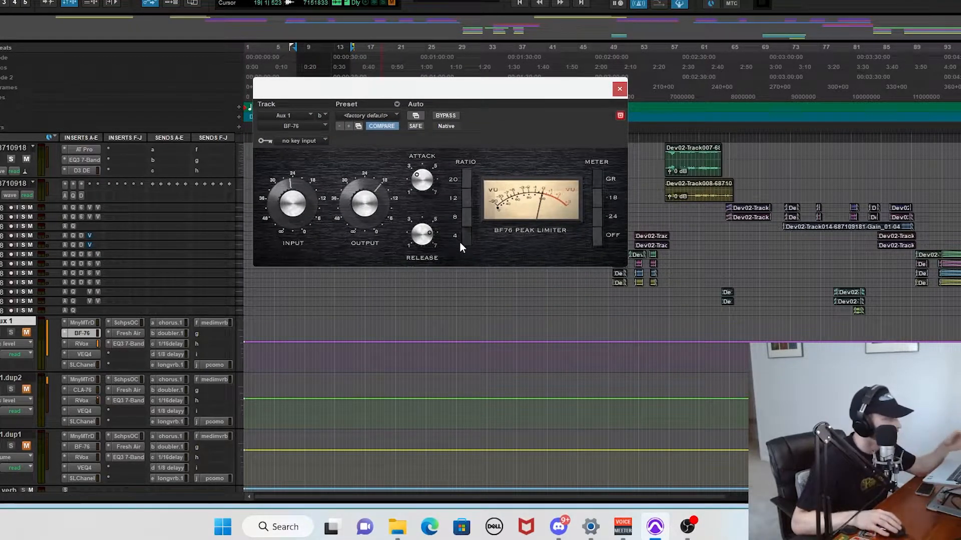
{"action": "left_click", "coordinate": [82, 390]}
{"action": "left_click_drag", "start_coordinate": [392, 97], "coordinate": [378, 212]}
{"action": "left_click", "coordinate": [82, 333]}
{"action": "scroll", "coordinate": [109, 316], "scroll_direction": "down", "scroll_amount": 3}
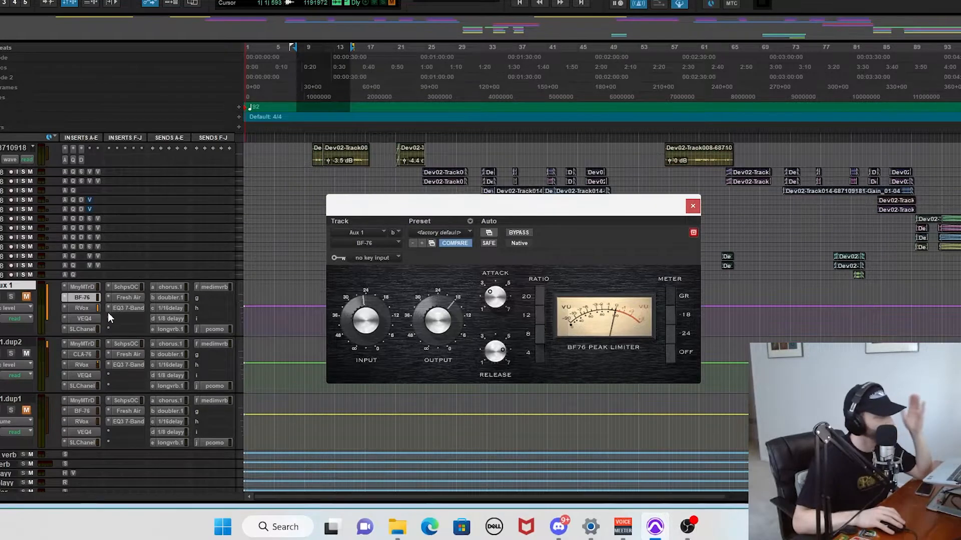
{"action": "scroll", "coordinate": [101, 344], "scroll_direction": "down", "scroll_amount": 5}
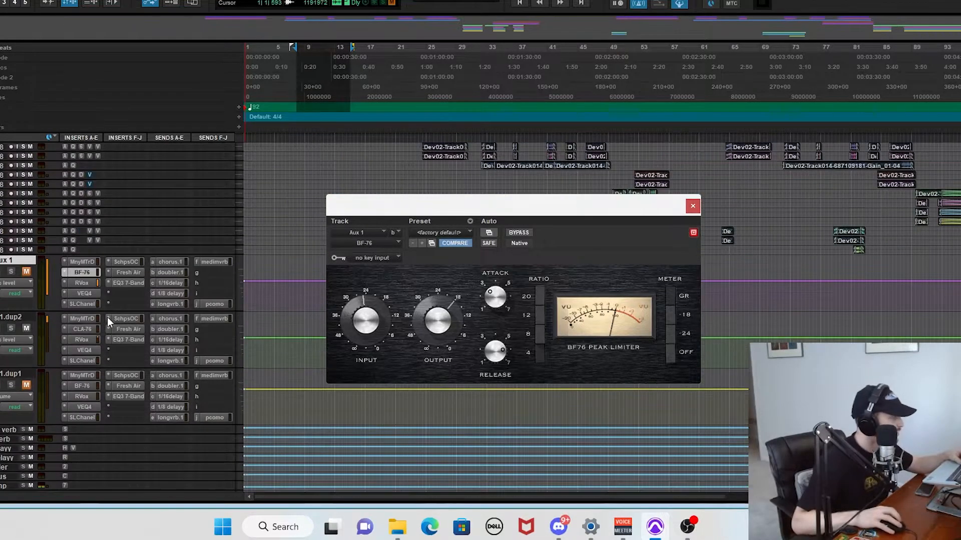
Play a short passage of the song to audition the Aux 1.dup2 vocal chain with the CLA-76.
{"action": "key", "text": "space"}
{"action": "scroll", "coordinate": [279, 295], "scroll_direction": "up", "scroll_amount": 5}
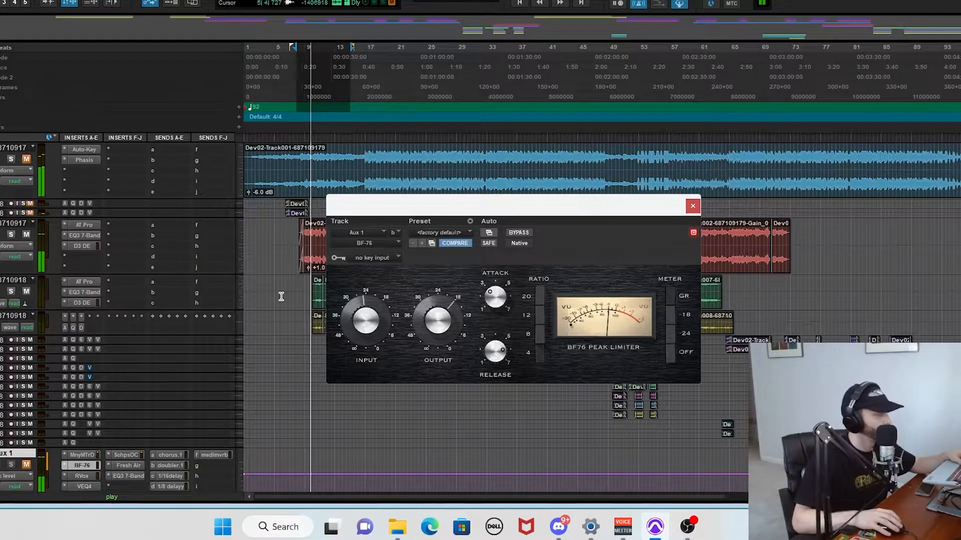
{"action": "scroll", "coordinate": [168, 312], "scroll_direction": "down", "scroll_amount": 5}
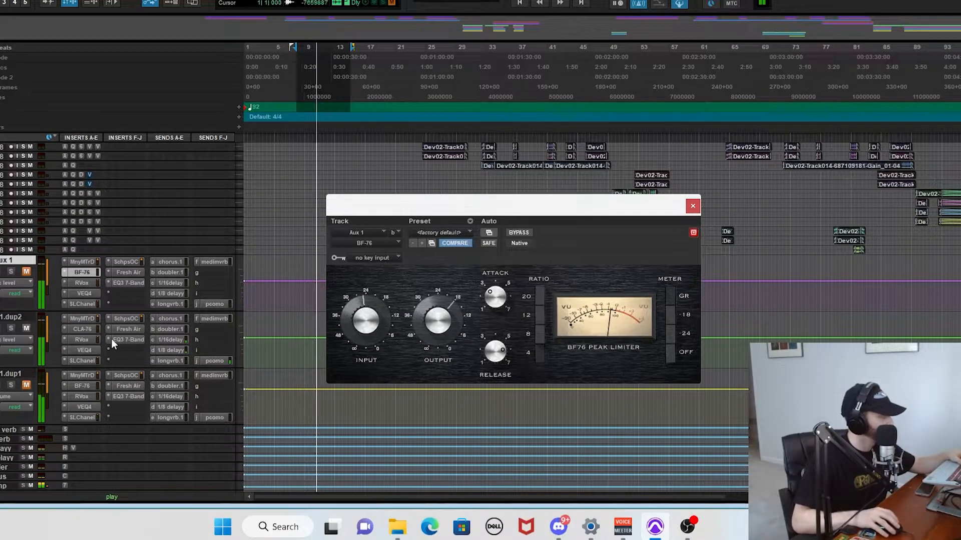
{"action": "key", "text": "space"}
Mute Aux 1.dup2, unmute Aux 1, and play the same passage to audition the BF-76 chain.
{"action": "left_click", "coordinate": [27, 328]}
{"action": "left_click", "coordinate": [26, 272]}
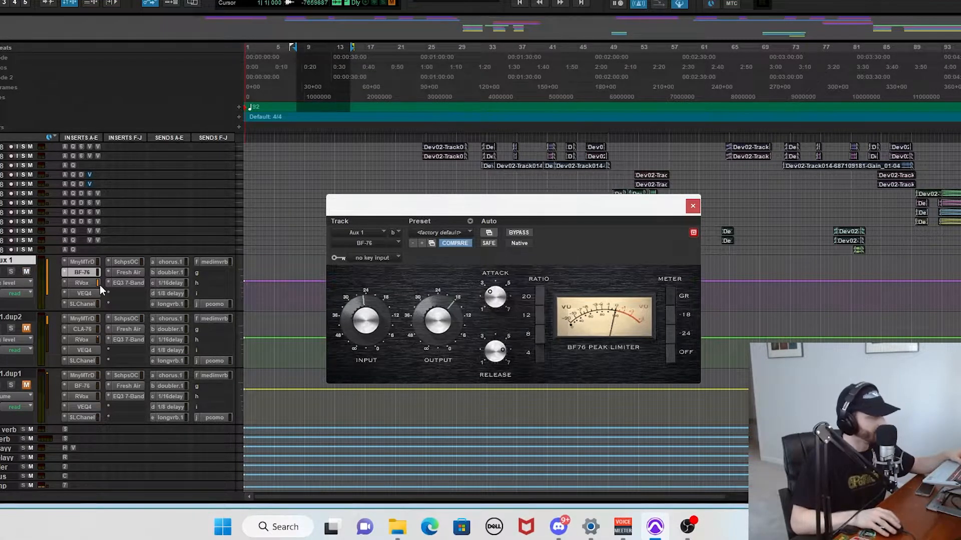
{"action": "left_click", "coordinate": [73, 275]}
{"action": "left_click", "coordinate": [73, 275]}
{"action": "key", "text": "space"}
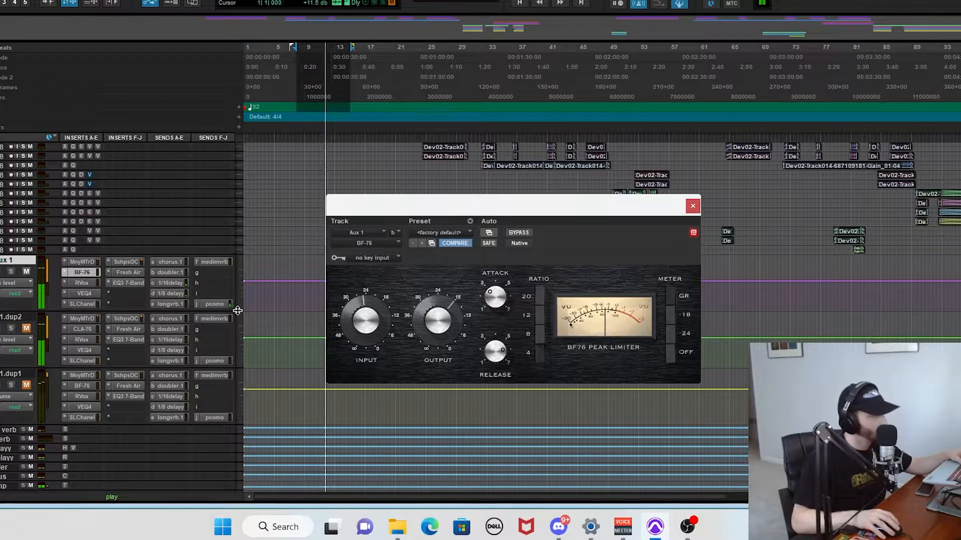
{"action": "left_click_drag", "start_coordinate": [414, 213], "coordinate": [390, 190]}
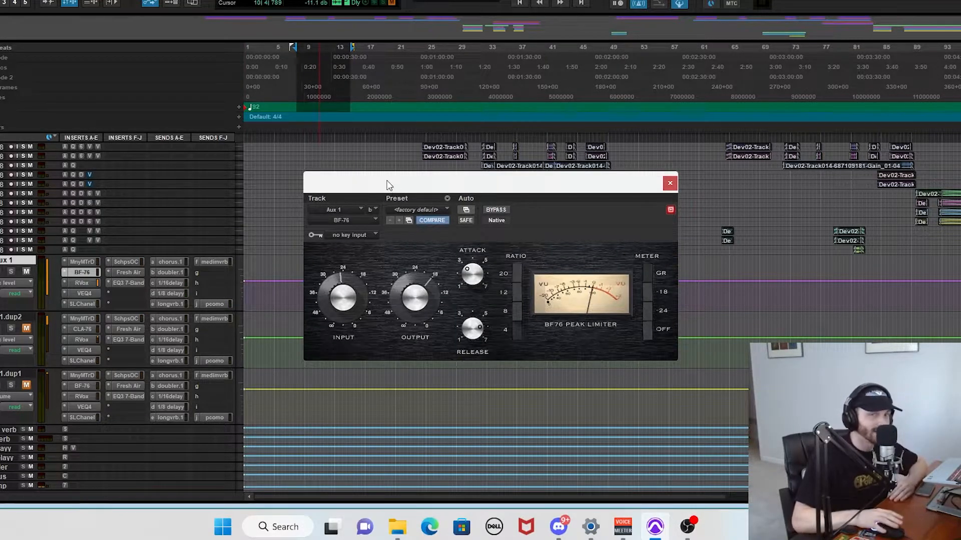
{"action": "key", "text": "space"}
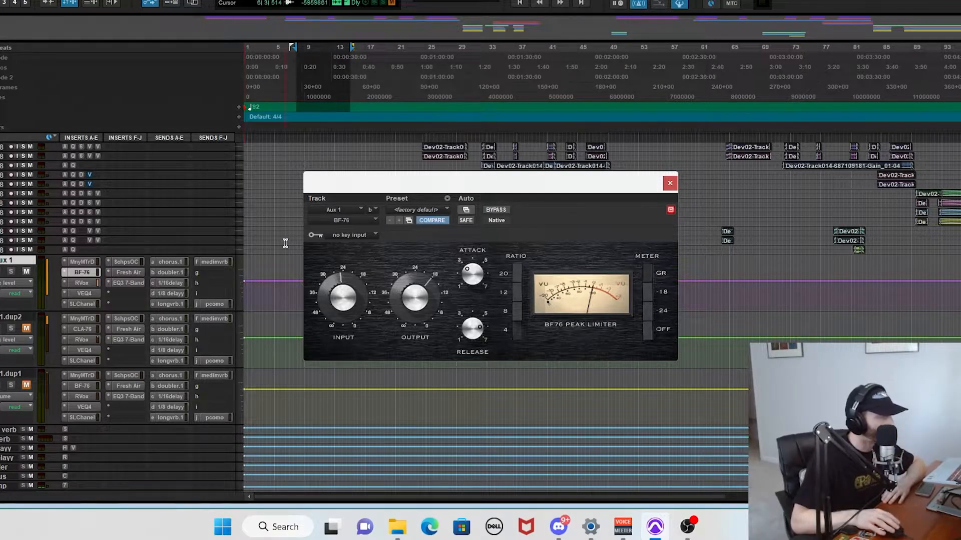
{"action": "left_click_drag", "start_coordinate": [350, 189], "coordinate": [291, 197]}
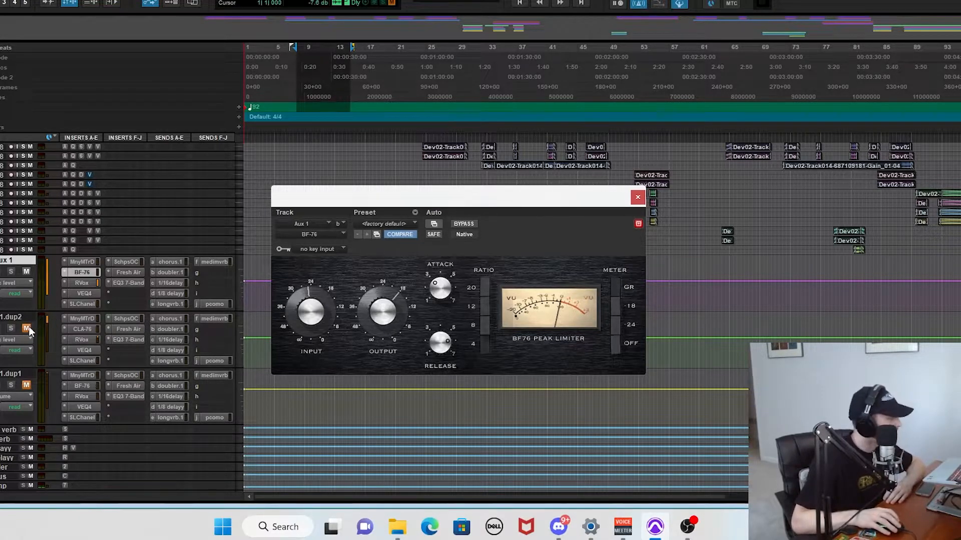
Swap the audible vocal chain by unmuting Aux 1.dup2 and muting Aux 1.
{"action": "left_click", "coordinate": [26, 329]}
{"action": "left_click", "coordinate": [26, 271]}
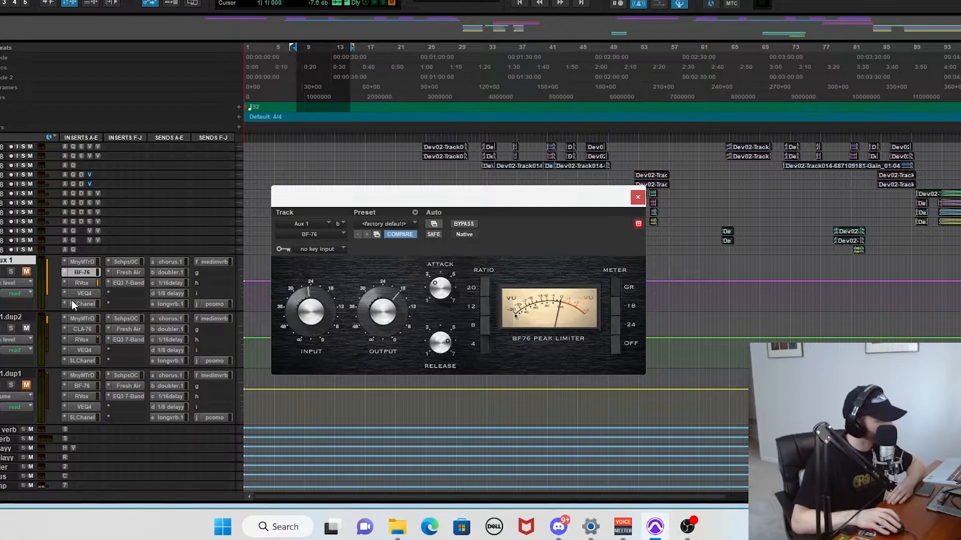
Open the CLA-76 on Aux 1.dup2, move its window clear of the early vocal clips, and start playback of the song.
{"action": "left_click", "coordinate": [74, 329]}
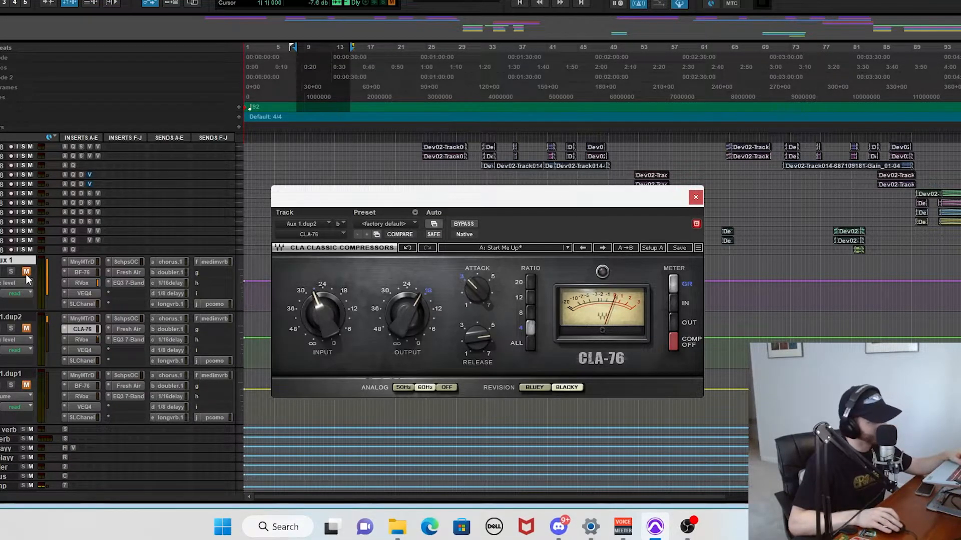
{"action": "scroll", "coordinate": [80, 266], "scroll_direction": "up", "scroll_amount": 5}
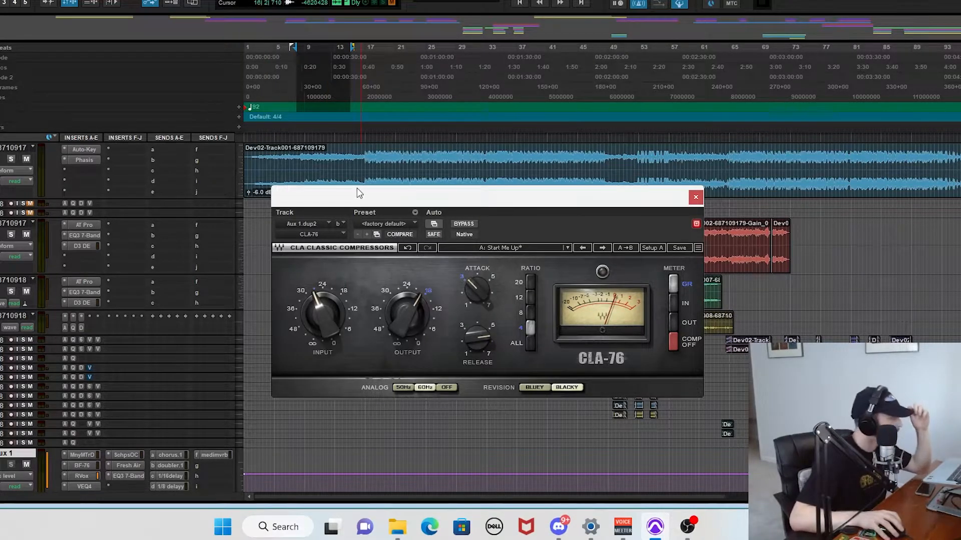
{"action": "left_click_drag", "start_coordinate": [359, 194], "coordinate": [484, 172]}
{"action": "key", "text": "space"}
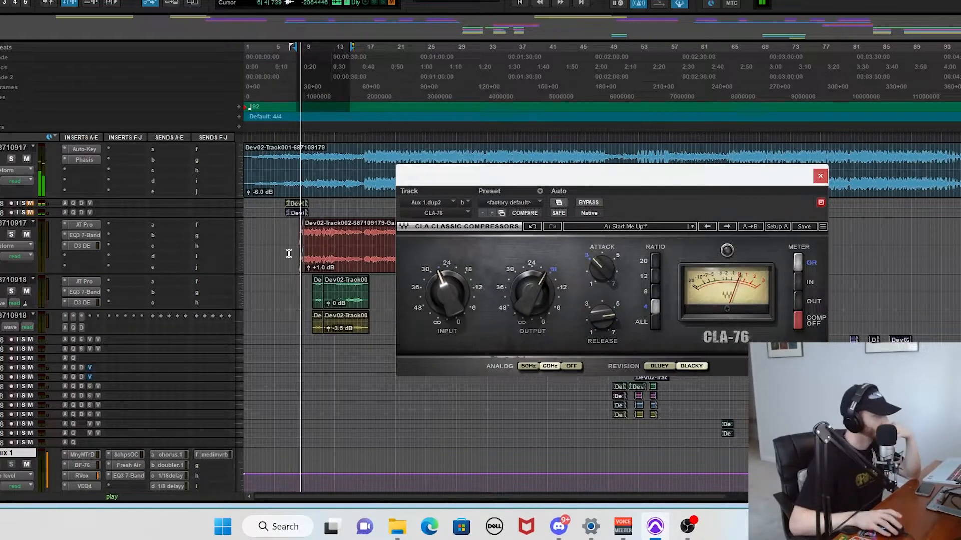
Mute Aux 1 during playback and stop the song.
{"action": "scroll", "coordinate": [213, 275], "scroll_direction": "down", "scroll_amount": 5}
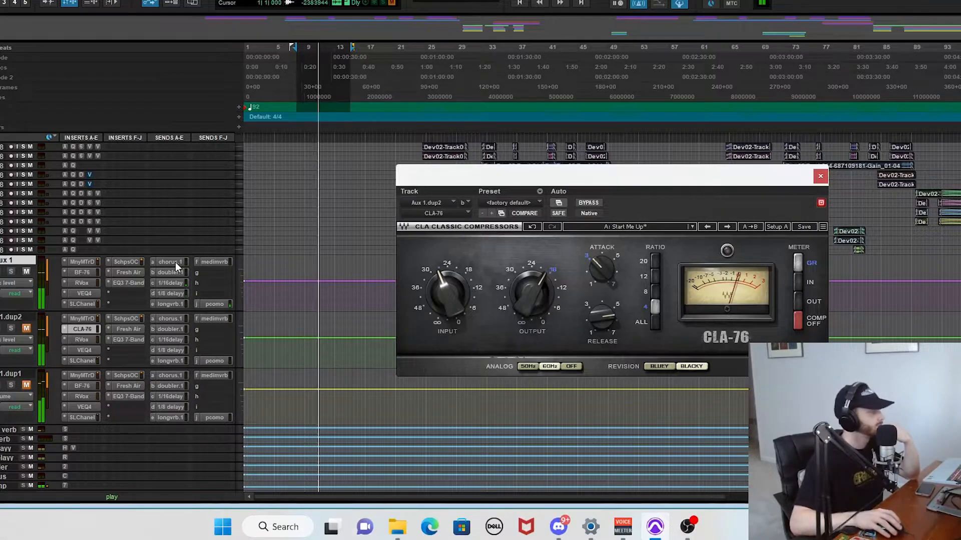
{"action": "left_click", "coordinate": [26, 272]}
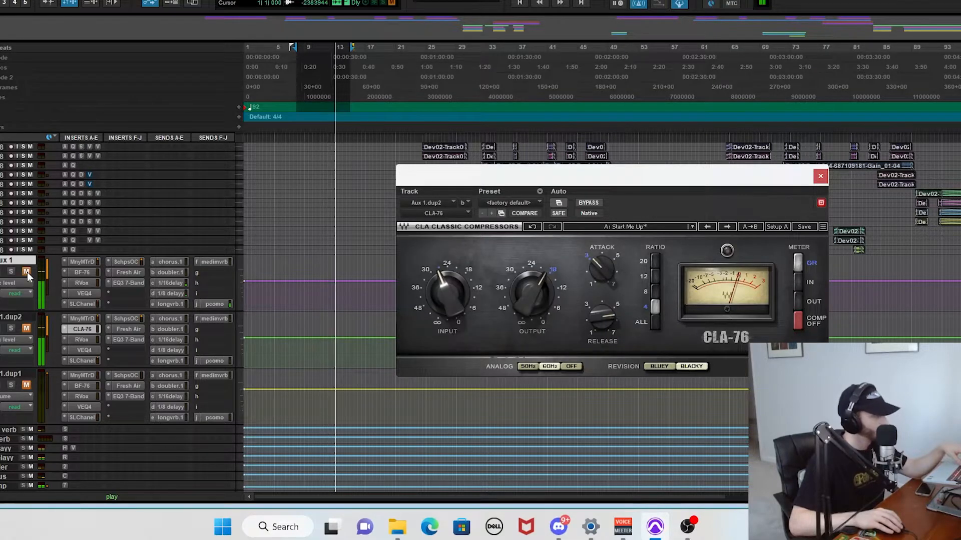
{"action": "key", "text": "space"}
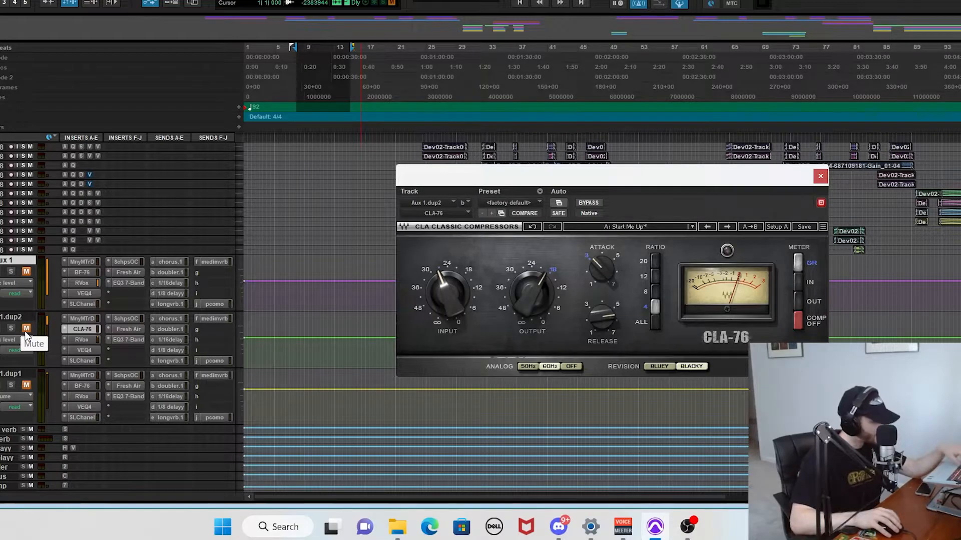
Replay the passage and alternate the mutes between Aux 1.dup2 and Aux 1 to compare both compressors, finishing with Aux 1 audible.
{"action": "key", "text": "space"}
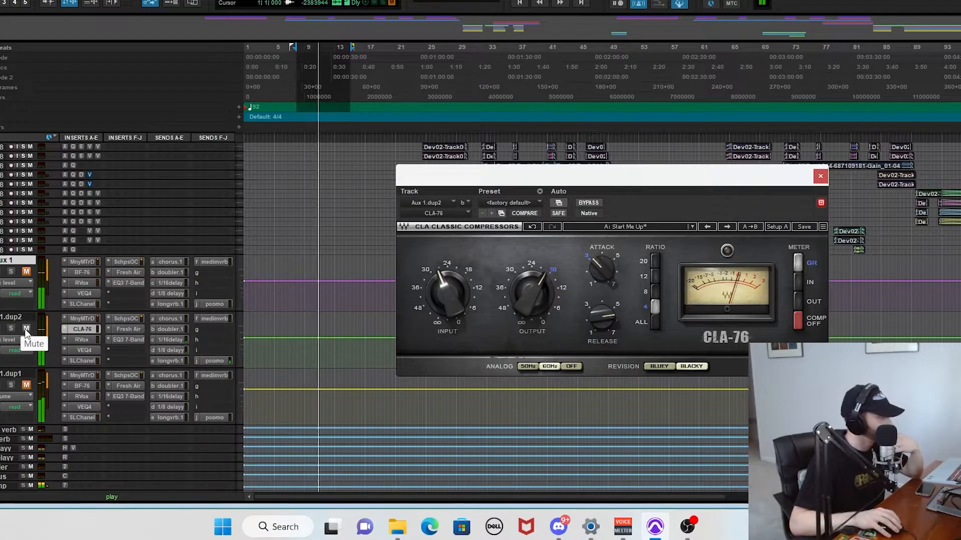
{"action": "left_click", "coordinate": [26, 329]}
{"action": "left_click", "coordinate": [26, 273]}
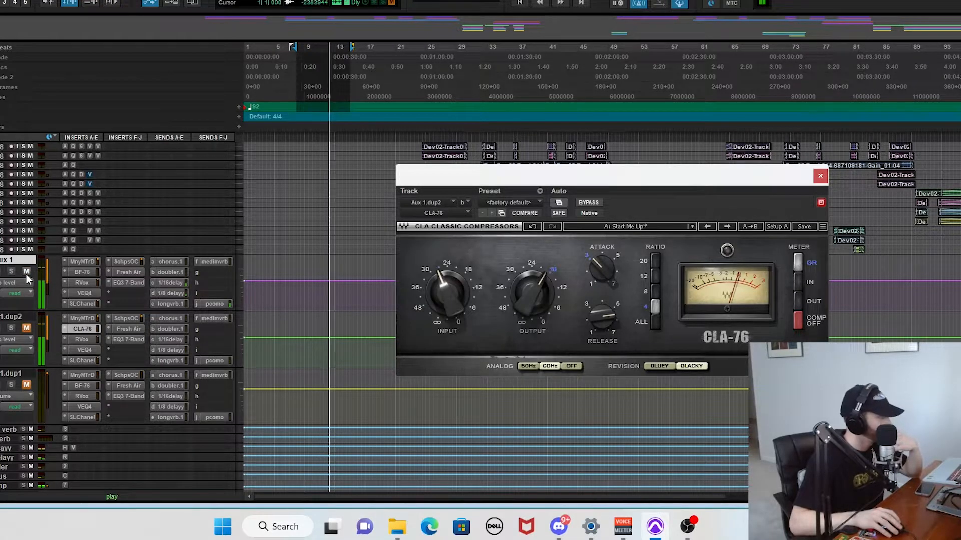
{"action": "left_click", "coordinate": [26, 272]}
{"action": "left_click", "coordinate": [26, 328]}
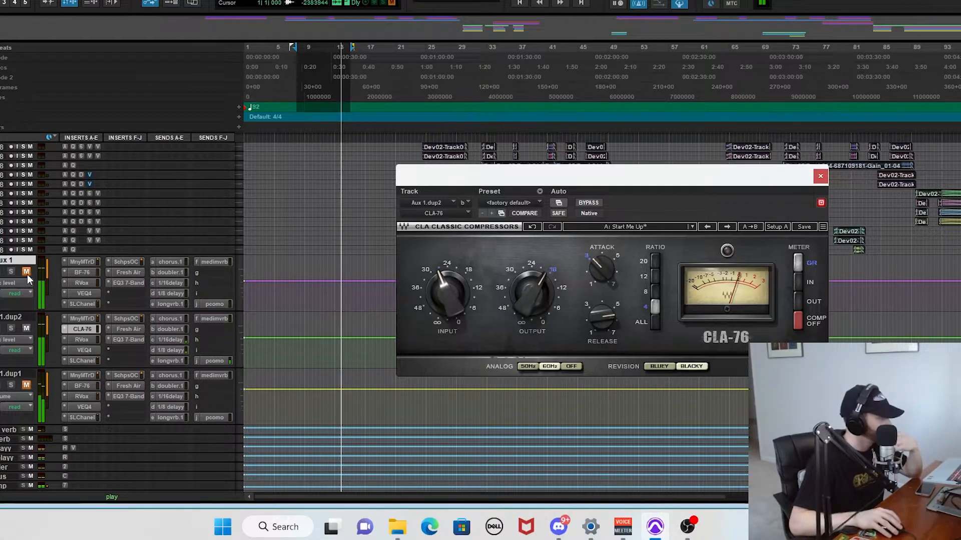
{"action": "left_click", "coordinate": [27, 272]}
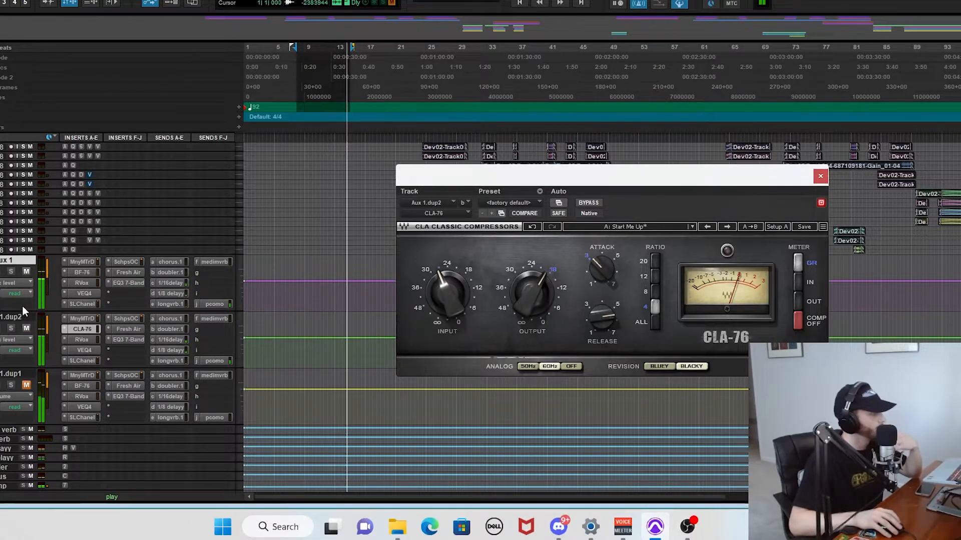
{"action": "left_click", "coordinate": [27, 328]}
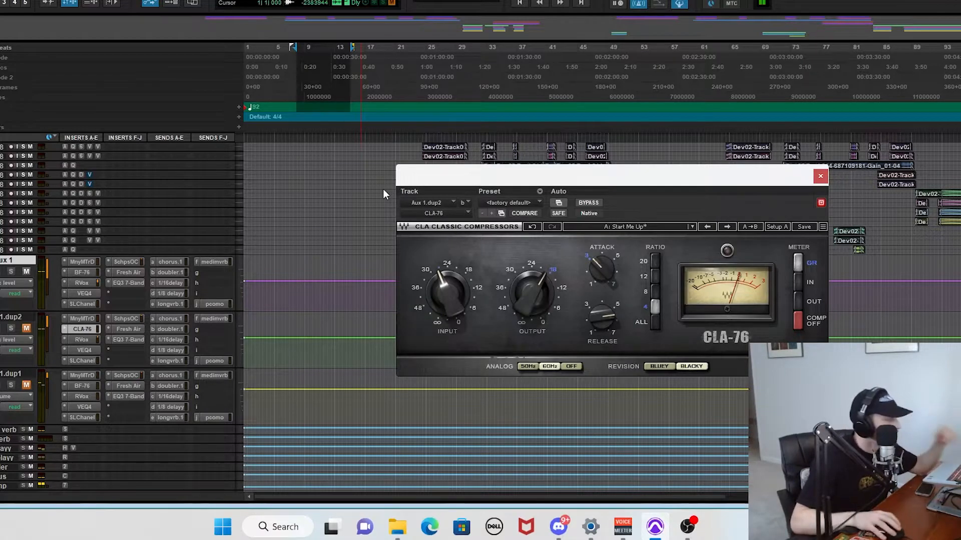
Open the EQ3 7-Band on the vocal track with the green clips, examine its EQ curve and band settings, and close it.
{"action": "scroll", "coordinate": [320, 255], "scroll_direction": "up", "scroll_amount": 5}
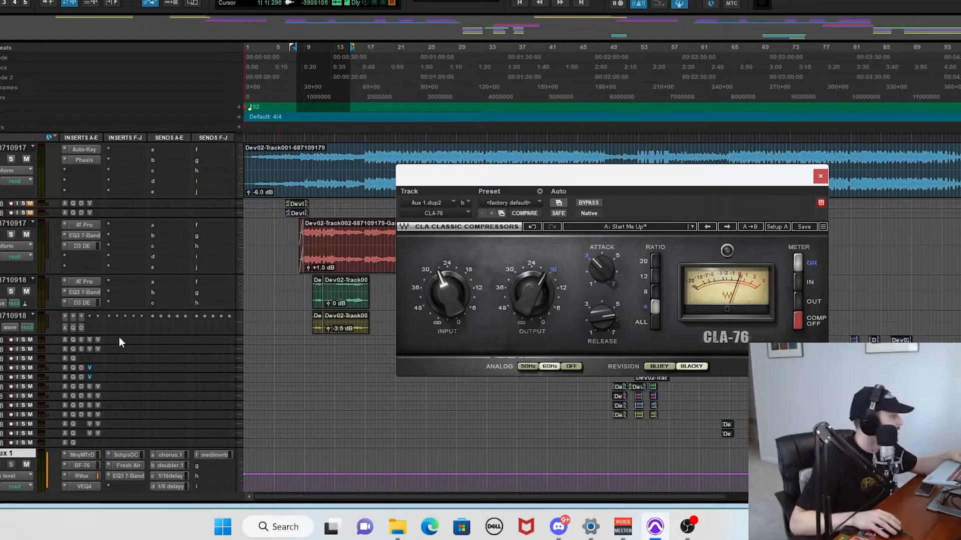
{"action": "left_click", "coordinate": [84, 292]}
{"action": "left_click_drag", "start_coordinate": [470, 179], "coordinate": [434, 165]}
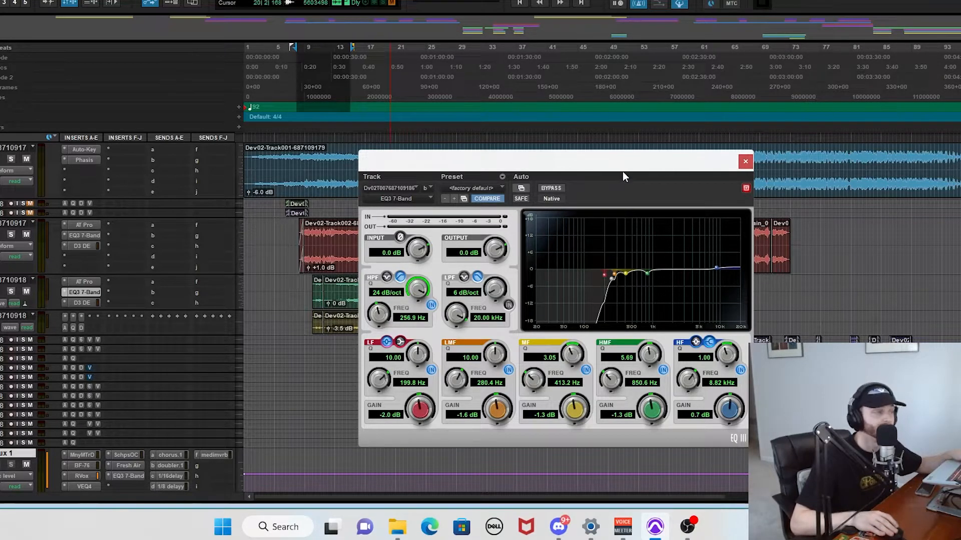
{"action": "left_click_drag", "start_coordinate": [621, 166], "coordinate": [587, 144]}
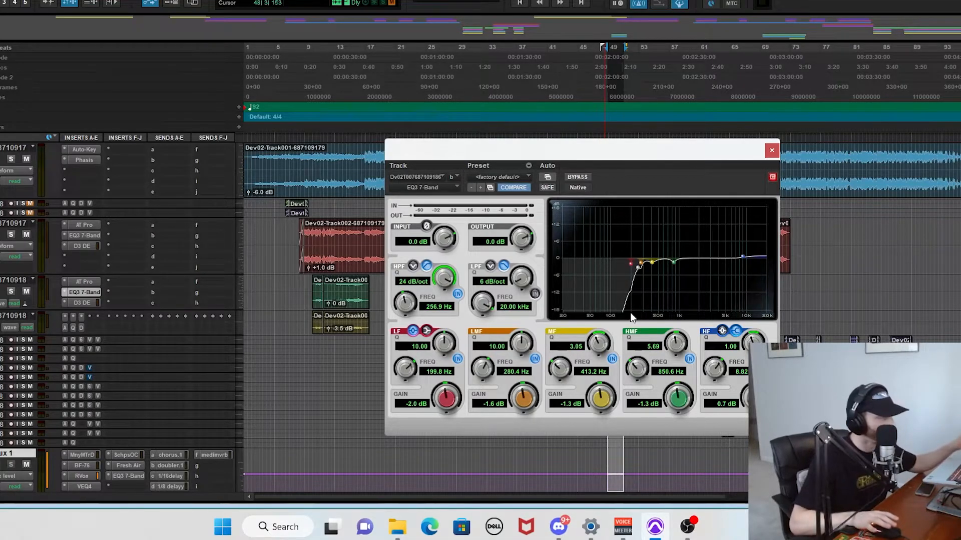
{"action": "left_click", "coordinate": [771, 150]}
Open the AIR Chorus on the chorus return track below the vocal auxes and reposition its window.
{"action": "scroll", "coordinate": [320, 305], "scroll_direction": "down", "scroll_amount": 6}
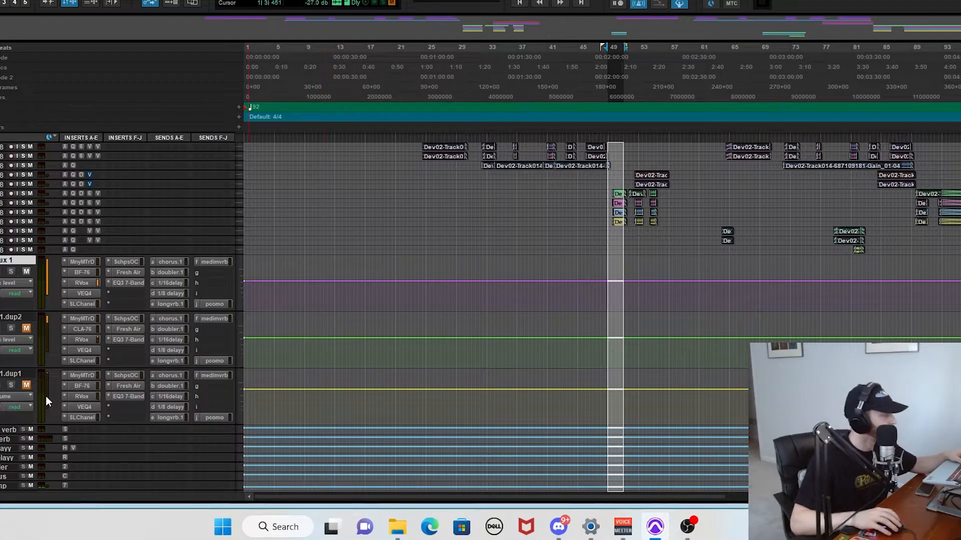
{"action": "scroll", "coordinate": [97, 364], "scroll_direction": "down", "scroll_amount": 1}
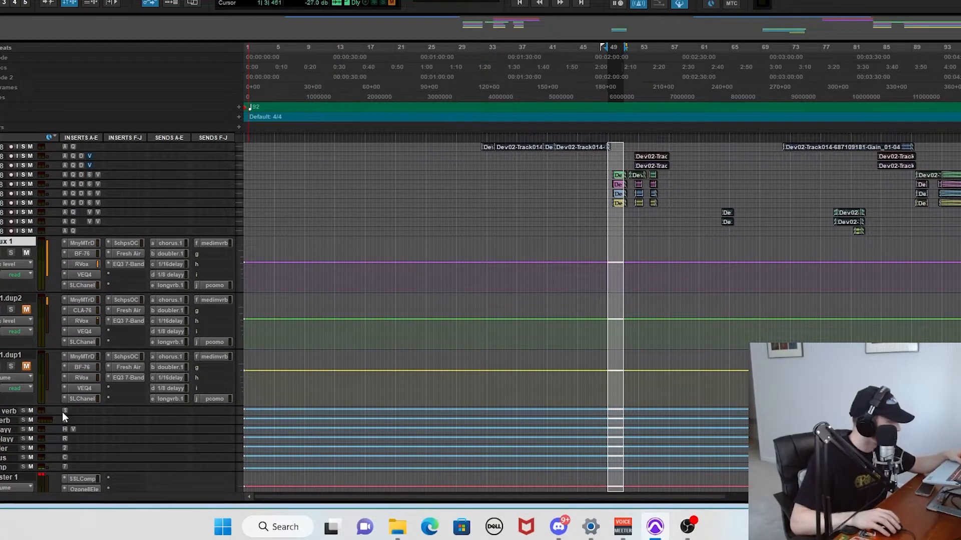
{"action": "scroll", "coordinate": [62, 412], "scroll_direction": "down", "scroll_amount": 1}
{"action": "left_click", "coordinate": [65, 448]}
{"action": "left_click_drag", "start_coordinate": [461, 156], "coordinate": [511, 162]}
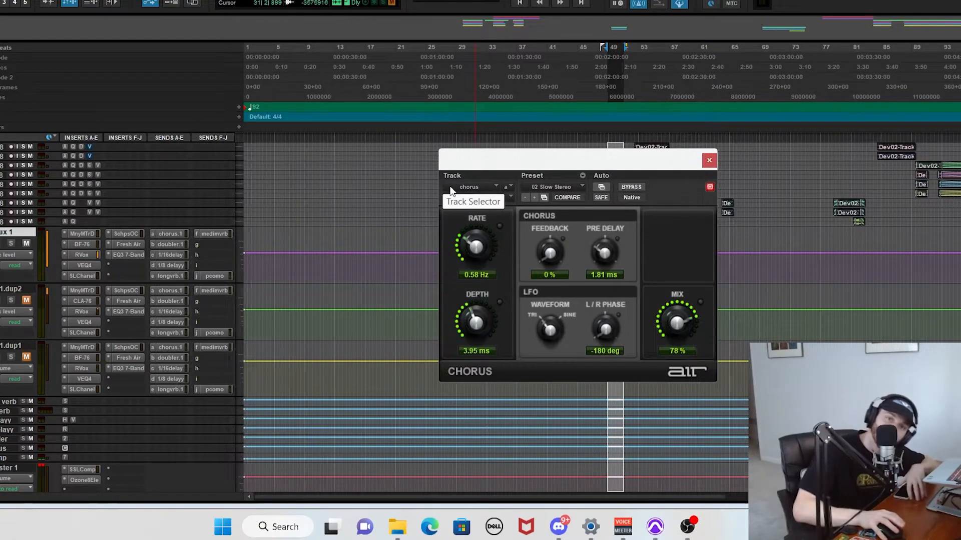
Examine the AIR Chorus settings, moving its window clear of the selected clips, and close the plug-in.
{"action": "left_click", "coordinate": [423, 184]}
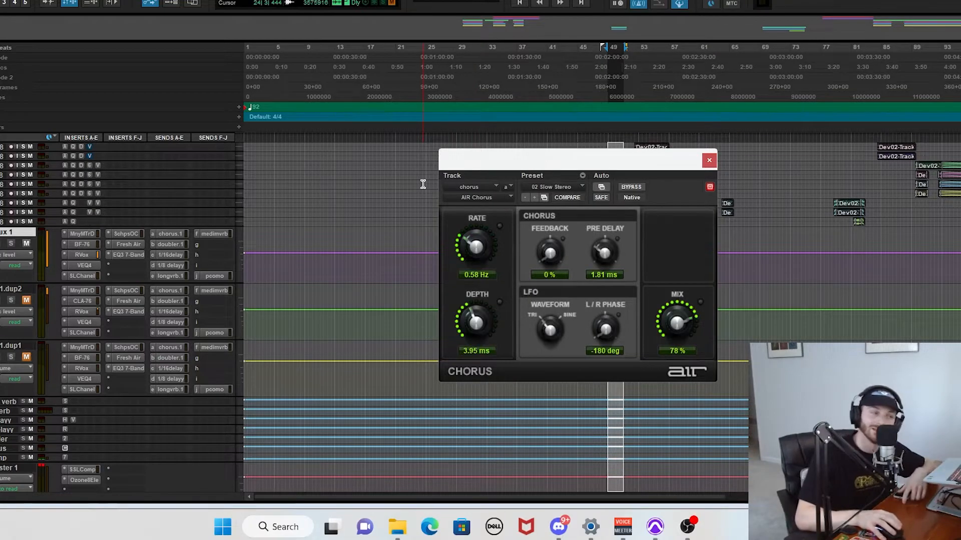
{"action": "left_click", "coordinate": [412, 180]}
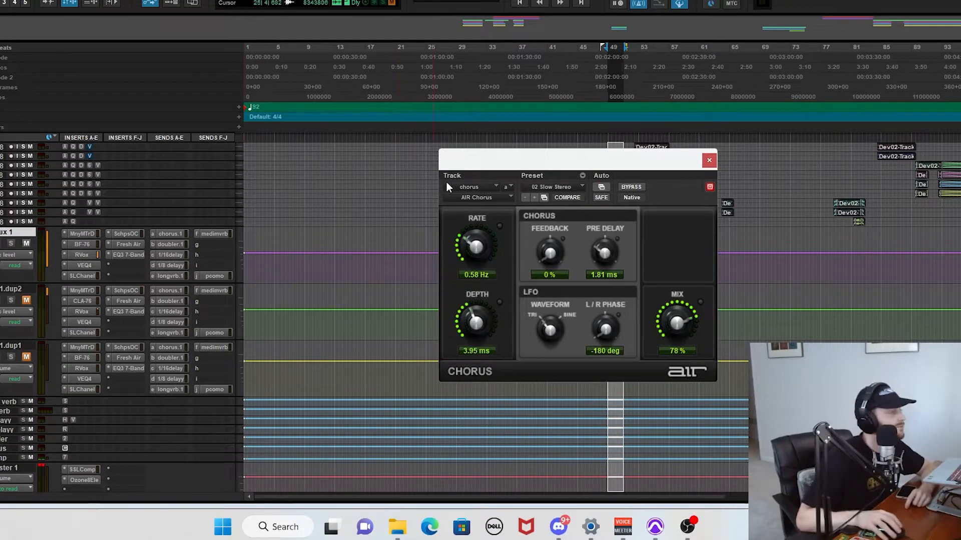
{"action": "left_click_drag", "start_coordinate": [504, 168], "coordinate": [488, 197]}
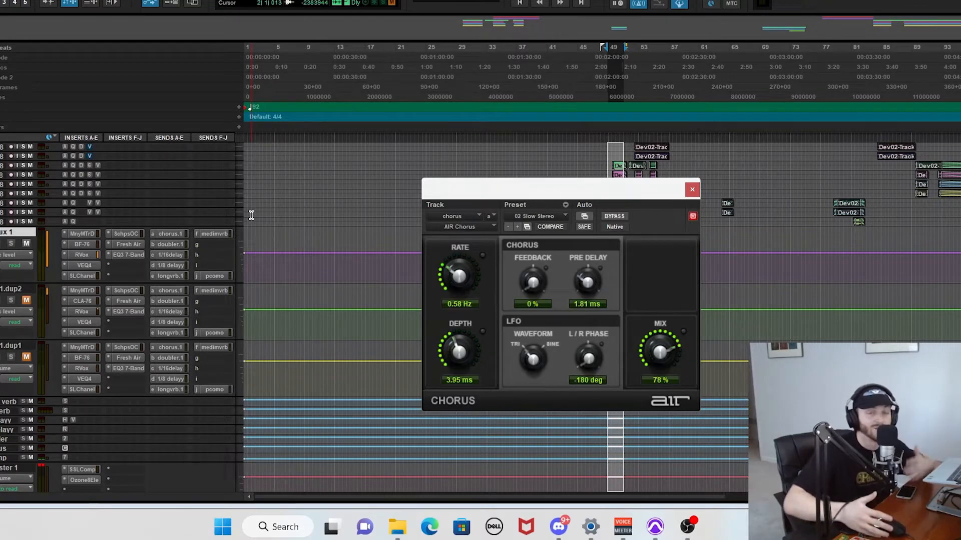
{"action": "left_click_drag", "start_coordinate": [478, 195], "coordinate": [356, 197]}
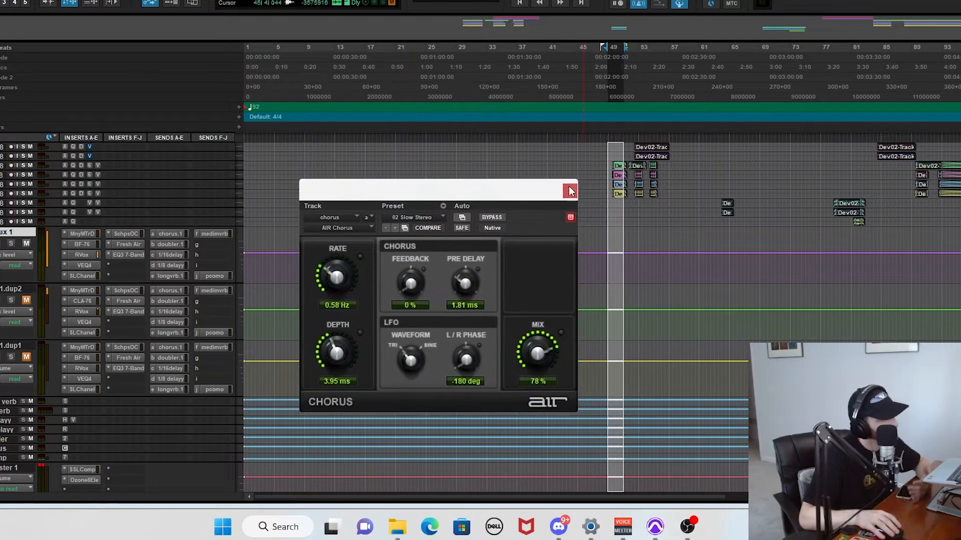
{"action": "left_click", "coordinate": [569, 191]}
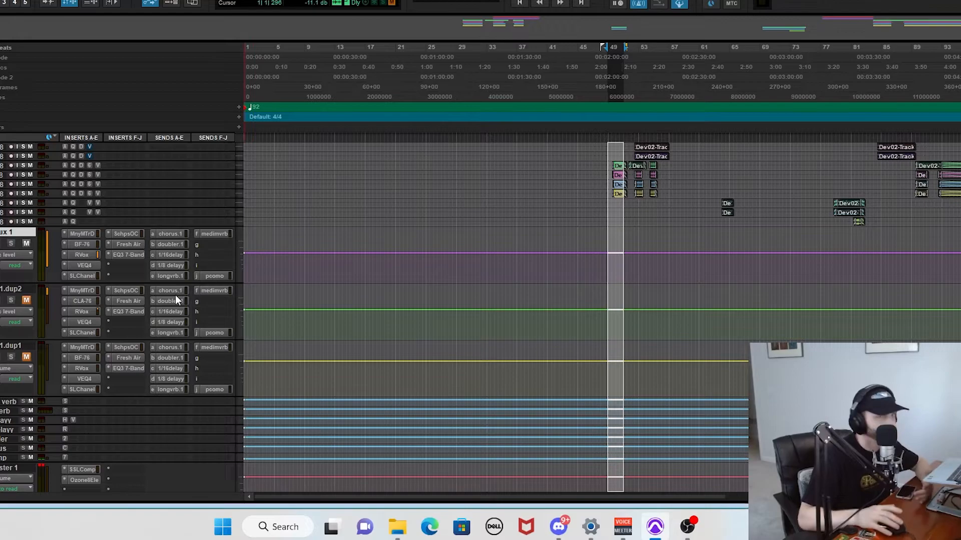